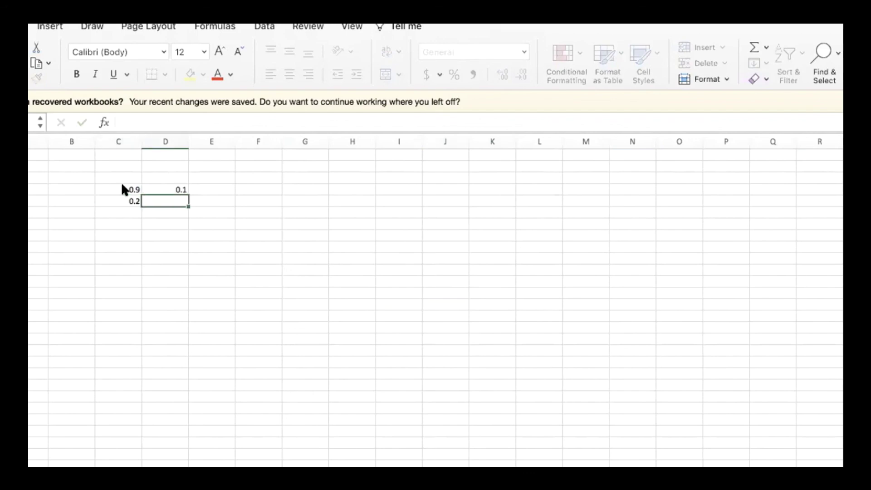
Enter 0.8 in D5 to complete the two-by-two matrix and label it P in B4
text(.8)
key(Tab)
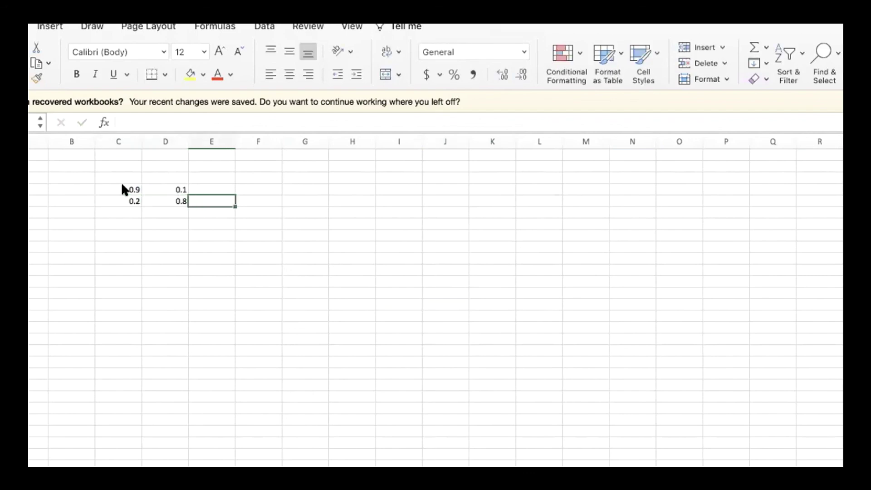
drag(120, 188, 155, 199)
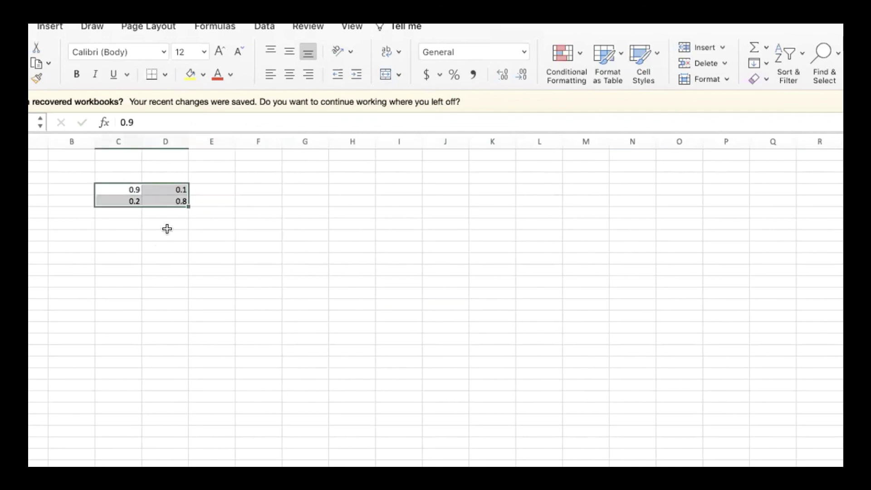
click(69, 190)
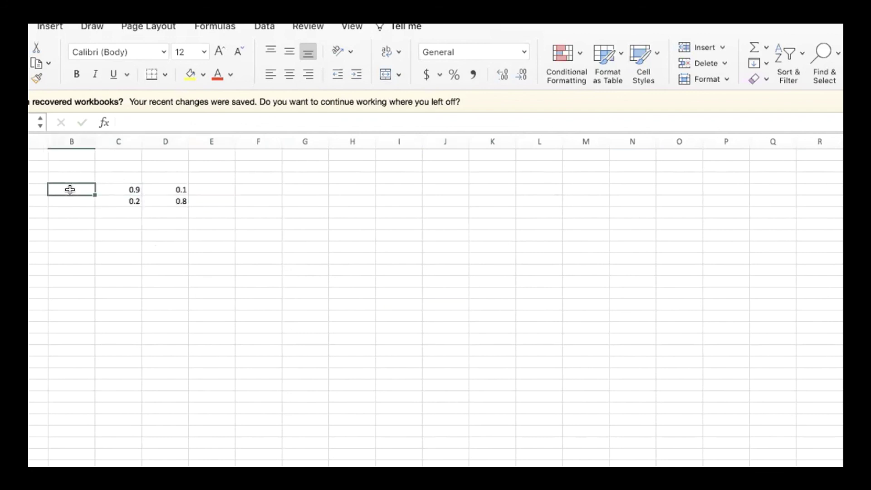
text(P)
click(107, 290)
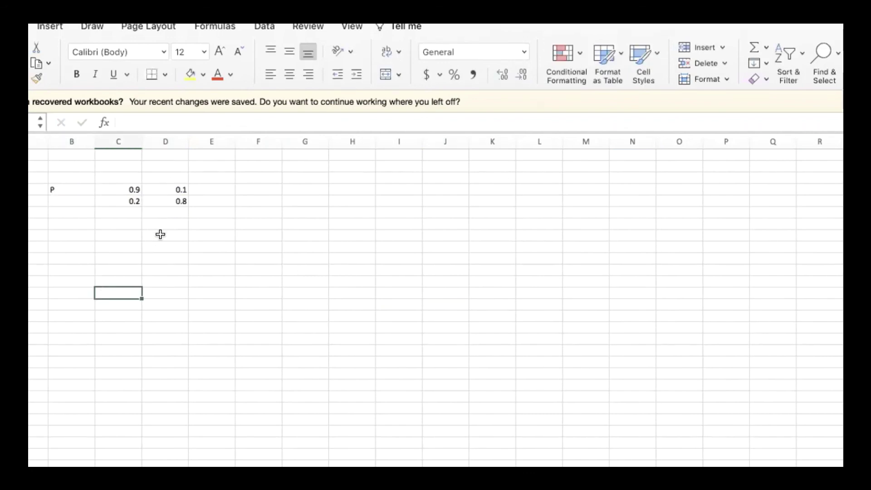
Copy the matrix in C4:D5 to the range starting at F4 and clear the copy selection
drag(125, 190, 159, 190)
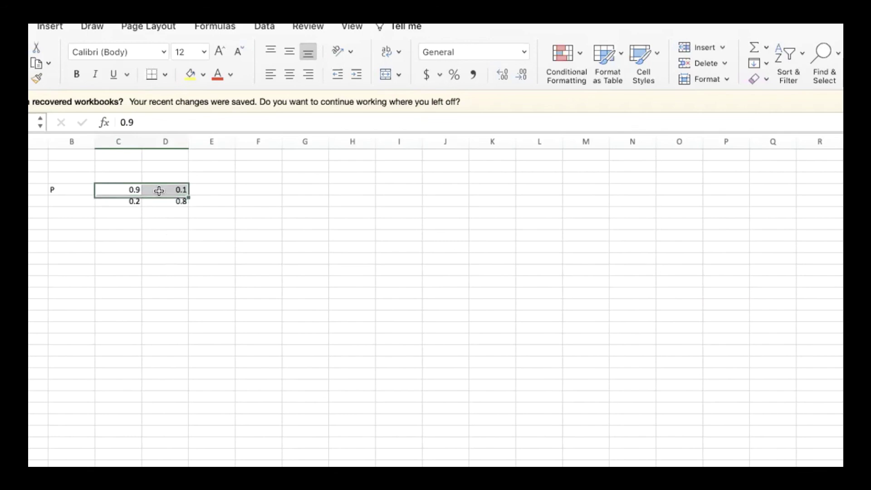
click(165, 232)
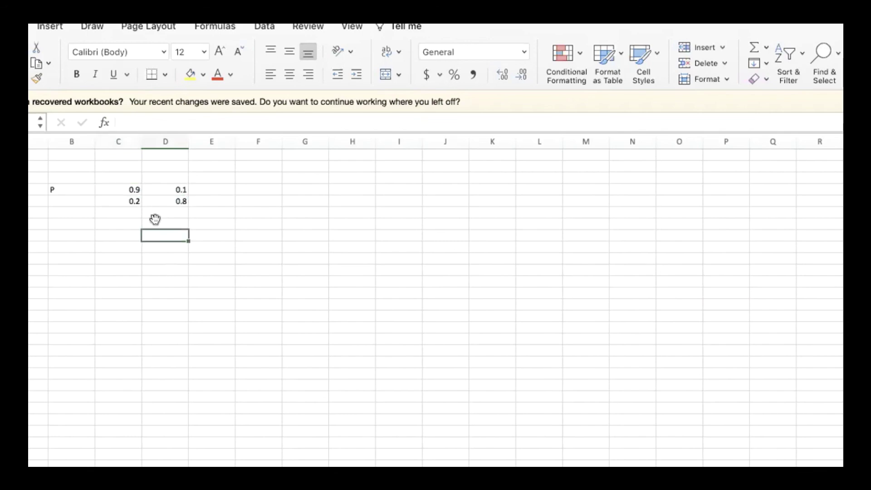
click(125, 190)
drag(144, 193, 154, 198)
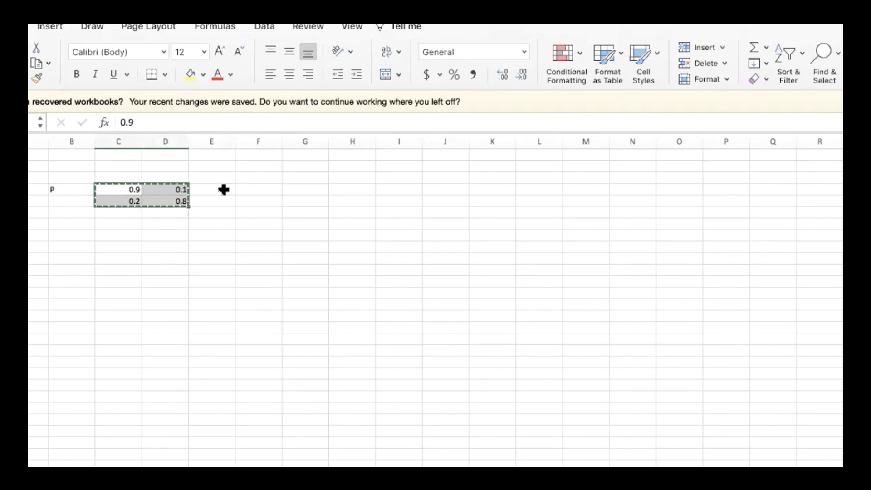
key(super+c)
click(249, 185)
key(super+v)
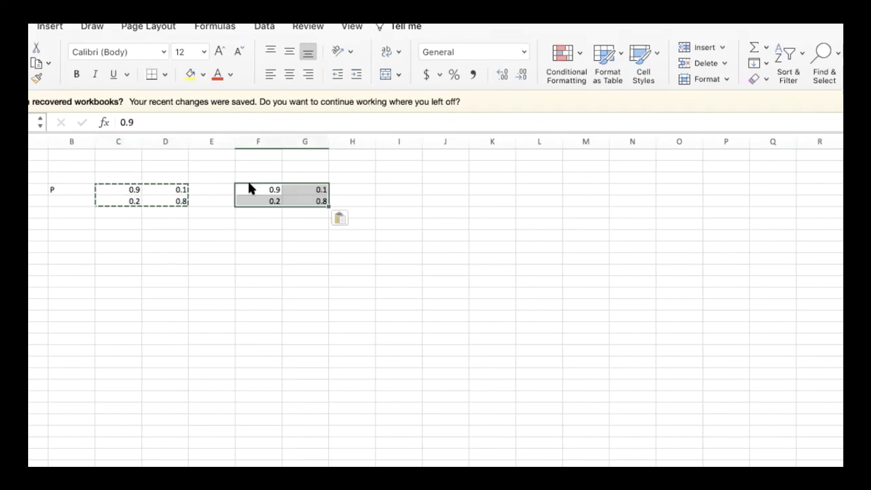
click(315, 269)
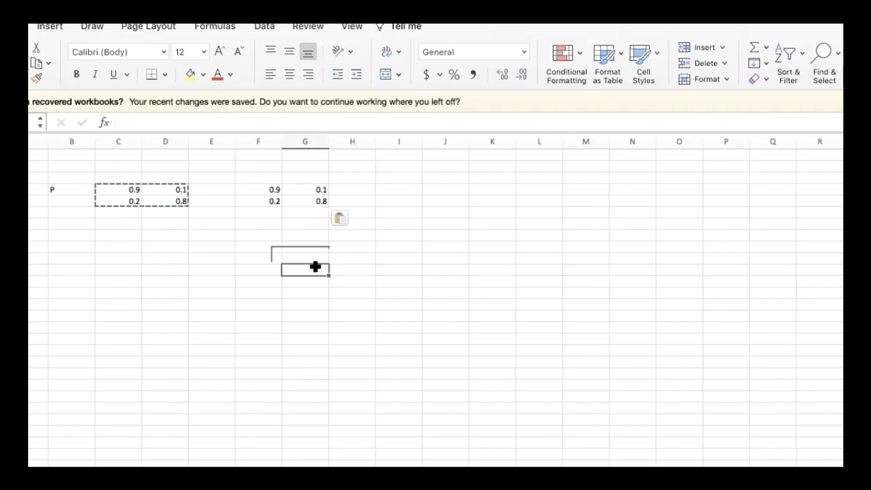
click(216, 254)
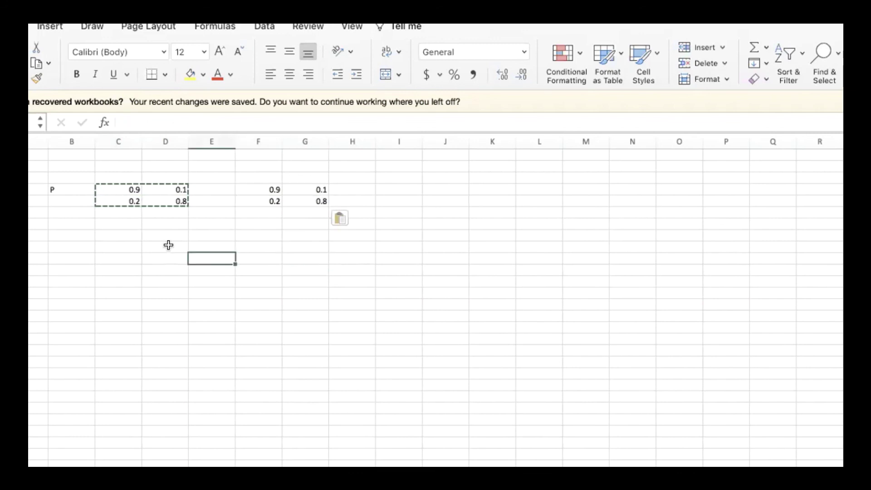
key(Escape)
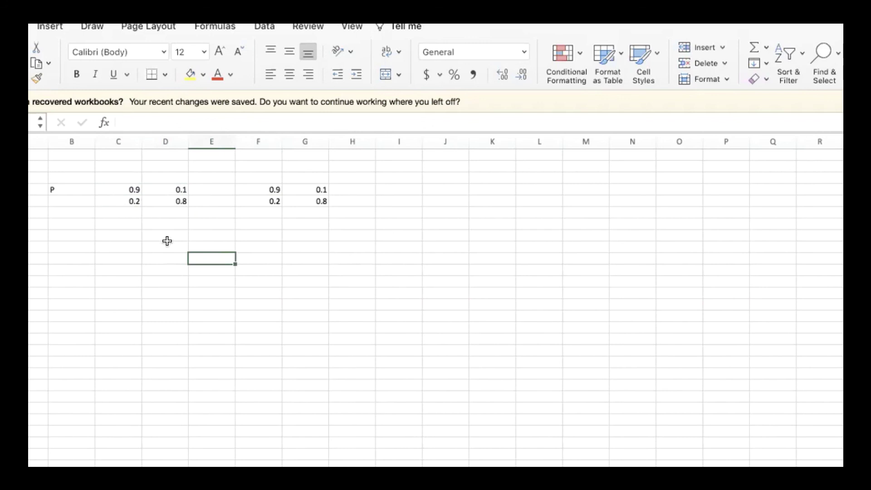
Calculate the product of the matrices C4:D5 and F4:G5 in J4:K5 with an MMULT array formula
drag(128, 187, 159, 196)
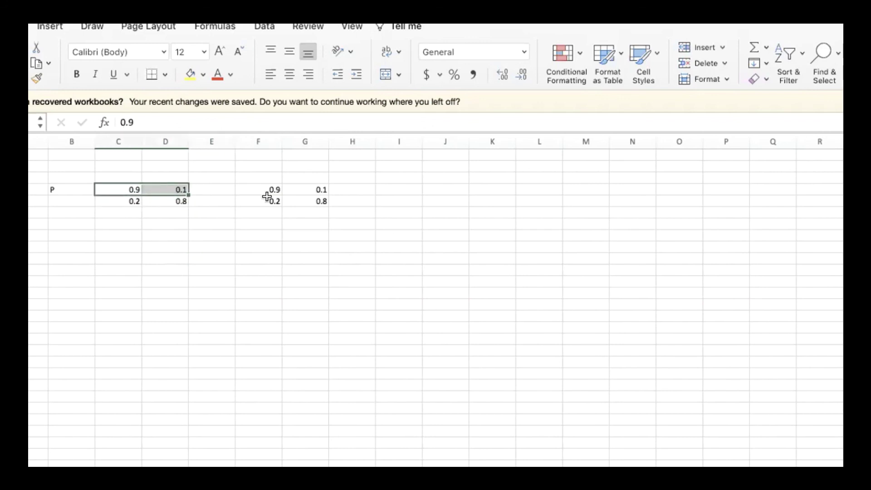
drag(254, 189, 296, 200)
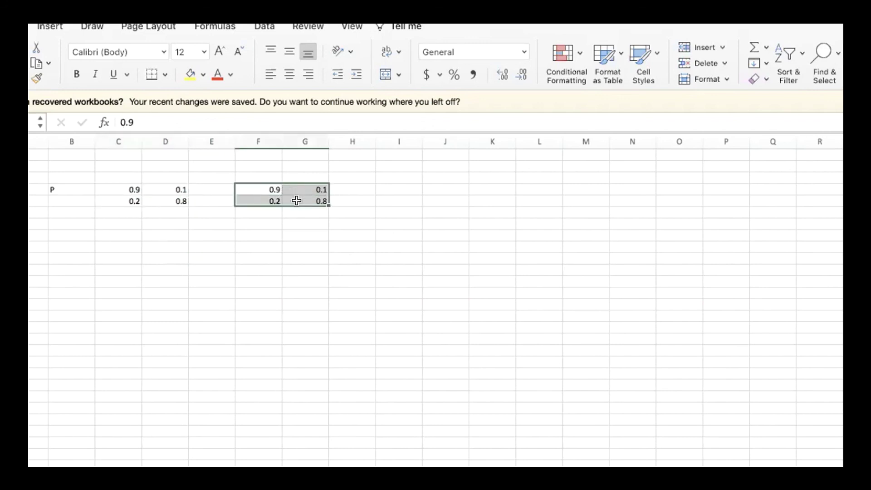
click(402, 187)
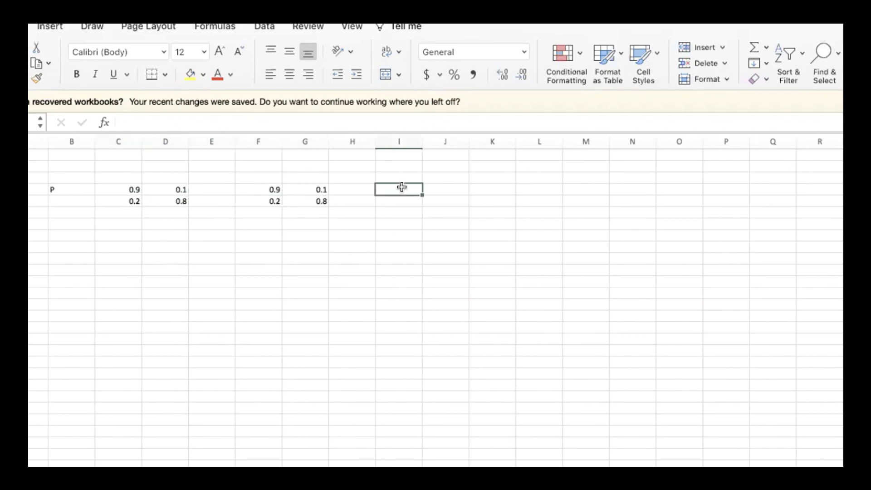
click(434, 186)
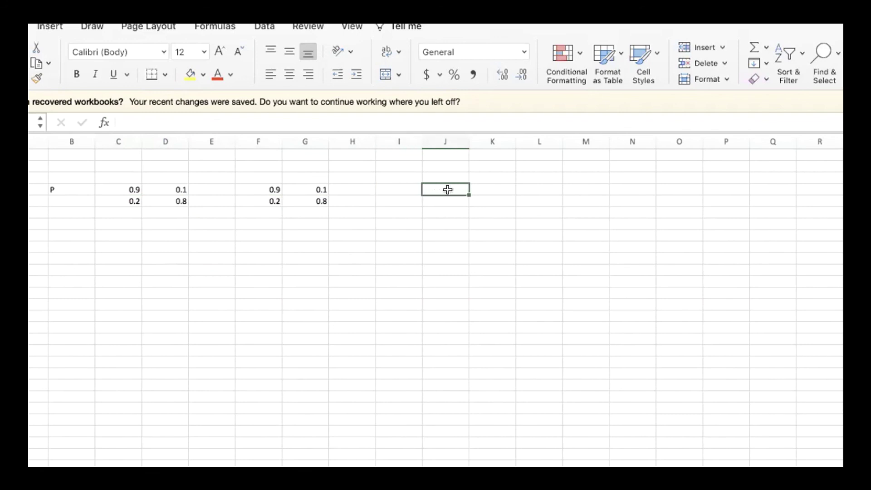
drag(447, 189, 480, 205)
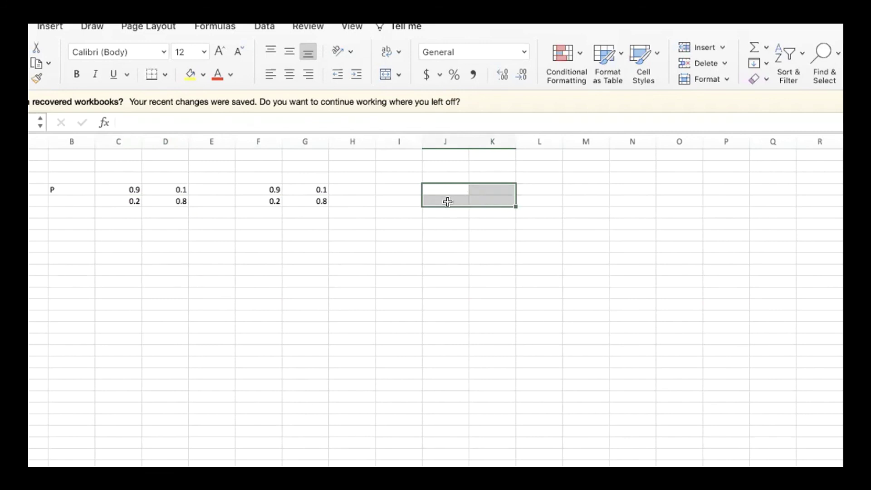
text(=)
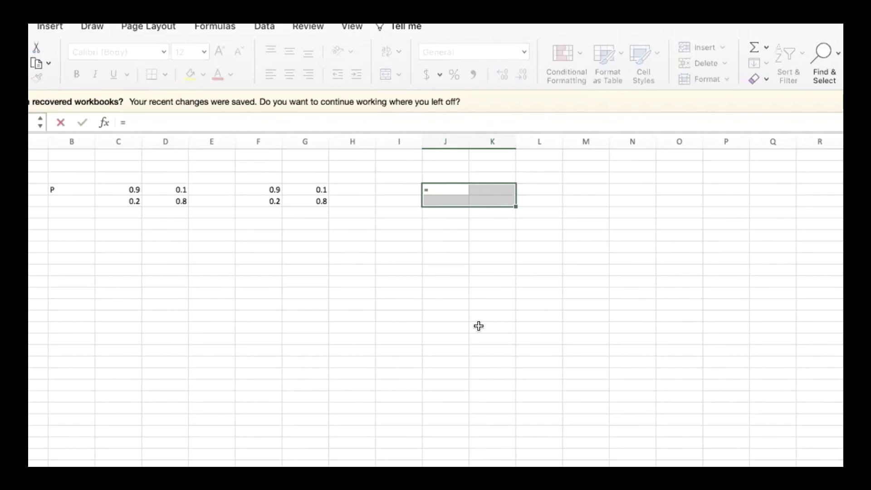
text(mm)
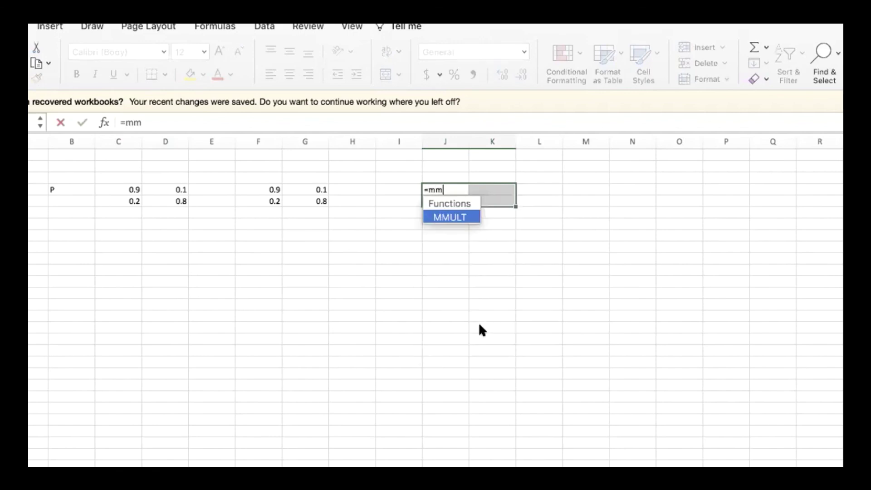
double_click(448, 217)
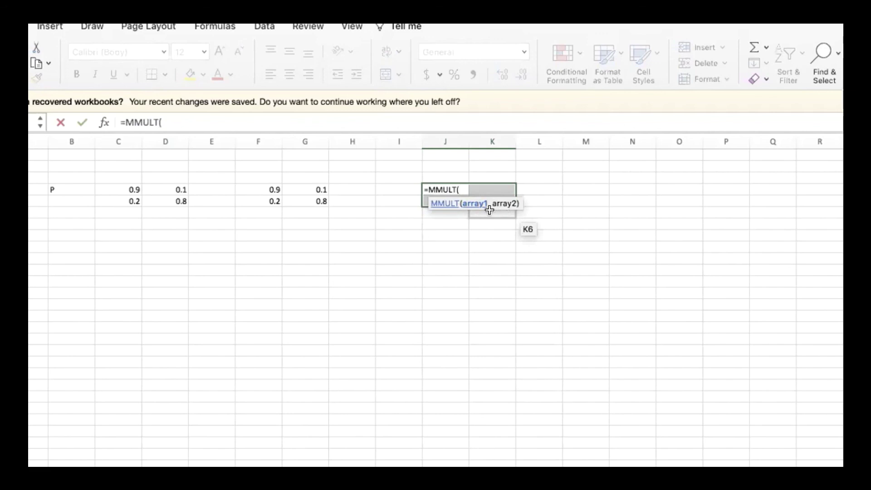
click(131, 190)
drag(143, 192, 156, 198)
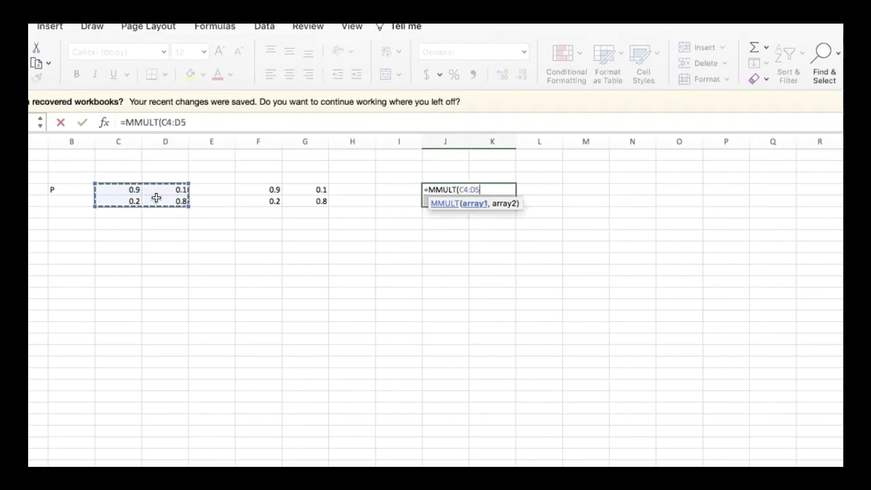
text(,)
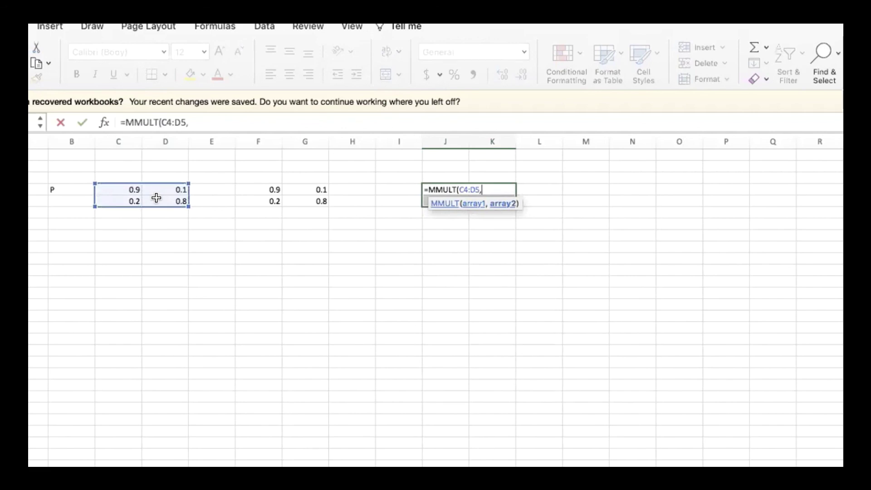
drag(257, 189, 297, 199)
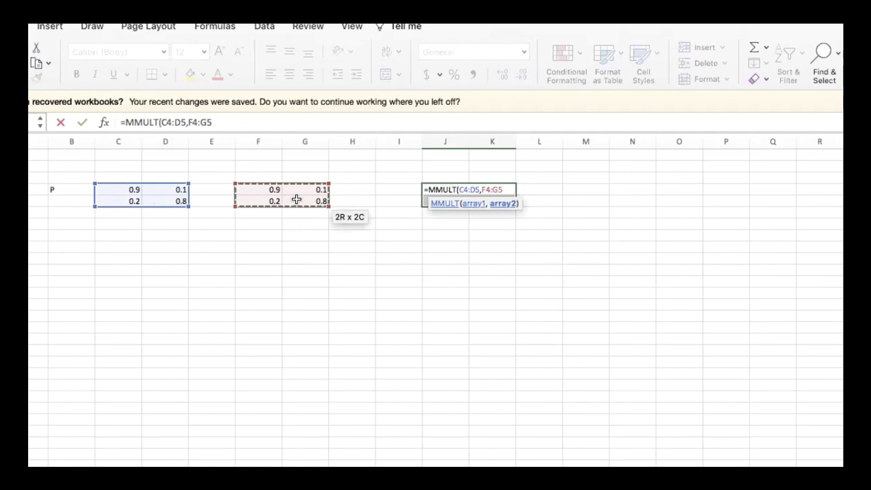
key(ctrl+shift+Return)
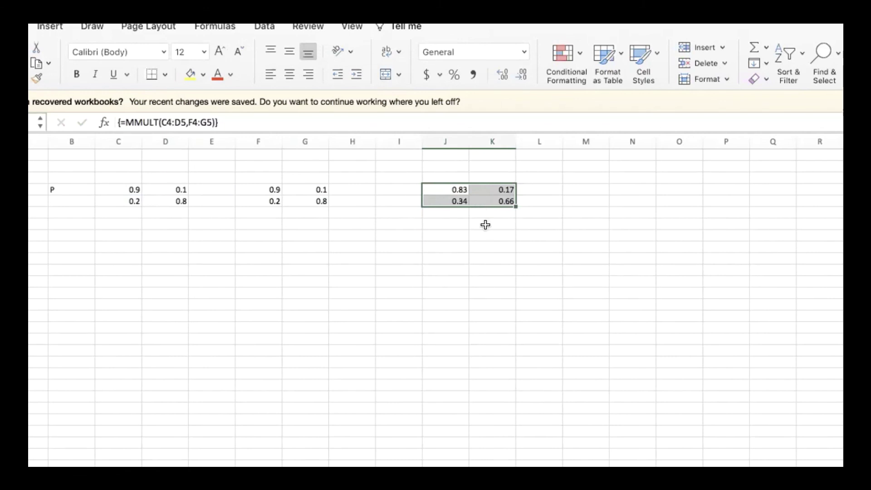
Label the product matrix P2 in I4 and enter the label p3 in I9
click(449, 186)
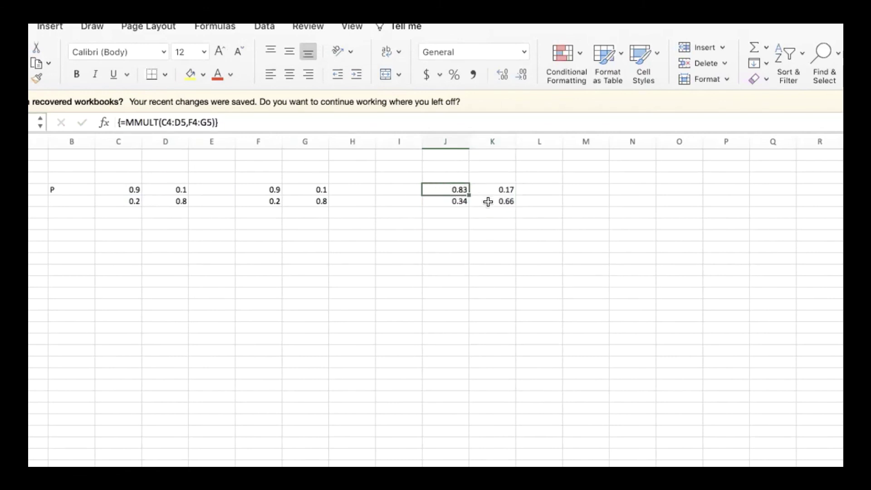
click(480, 219)
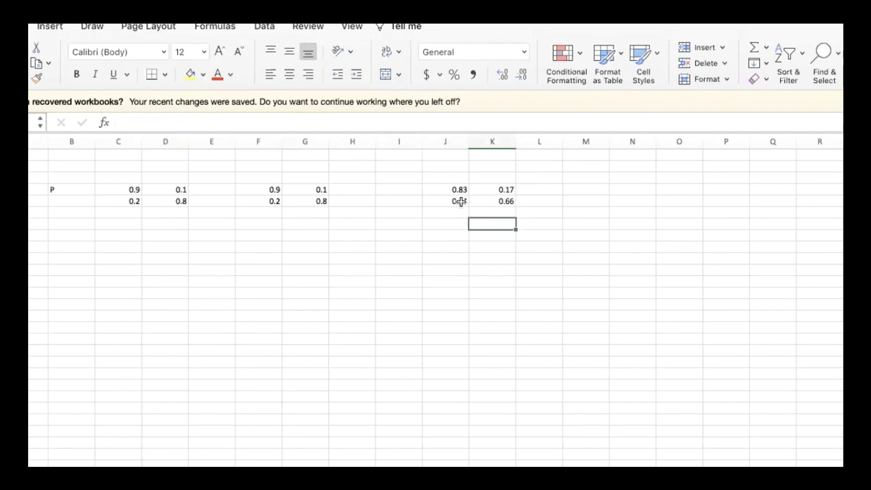
click(459, 193)
drag(459, 193, 474, 201)
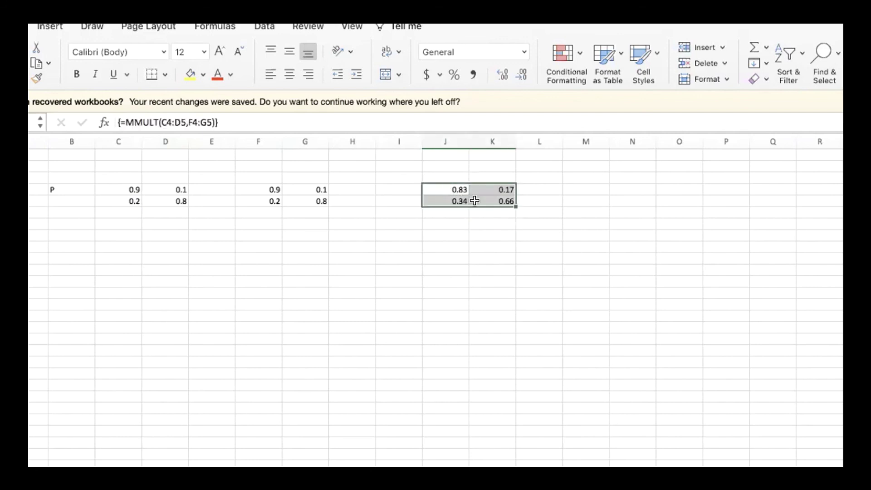
click(453, 236)
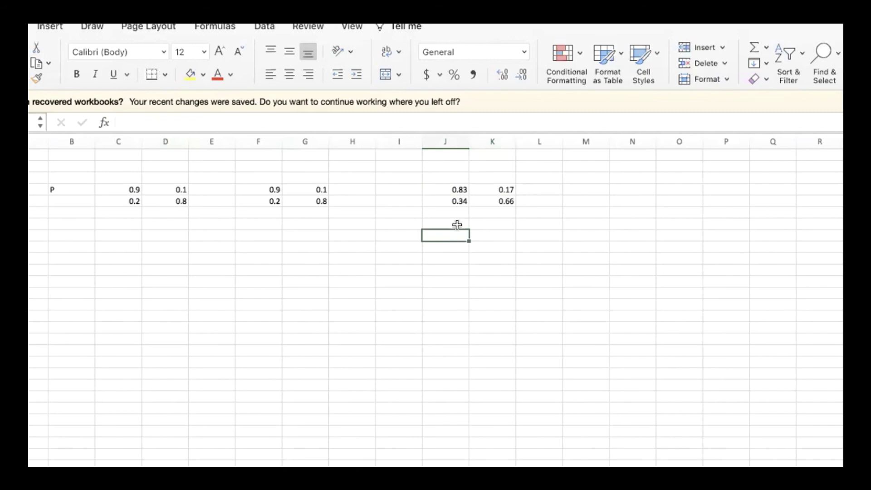
click(400, 186)
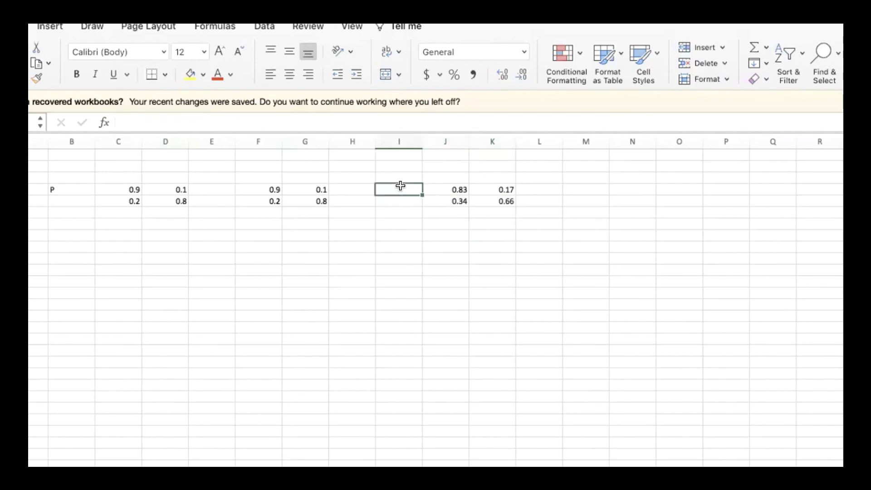
text(P2)
click(436, 237)
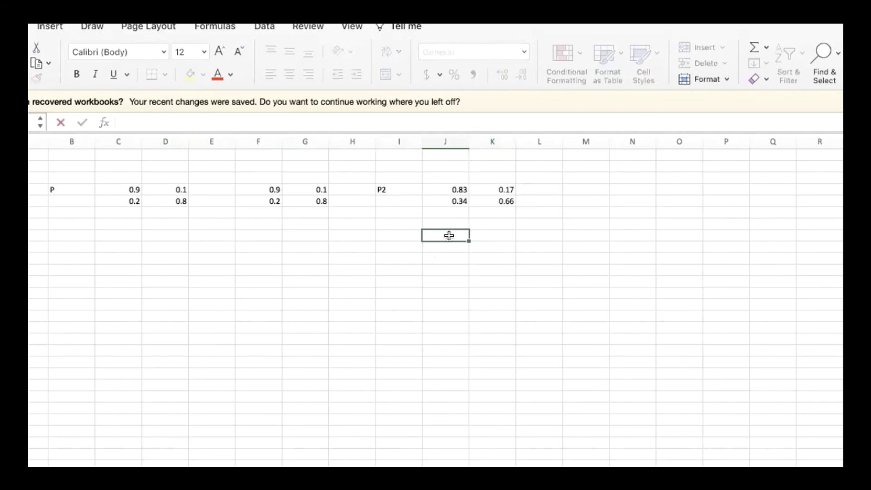
click(387, 245)
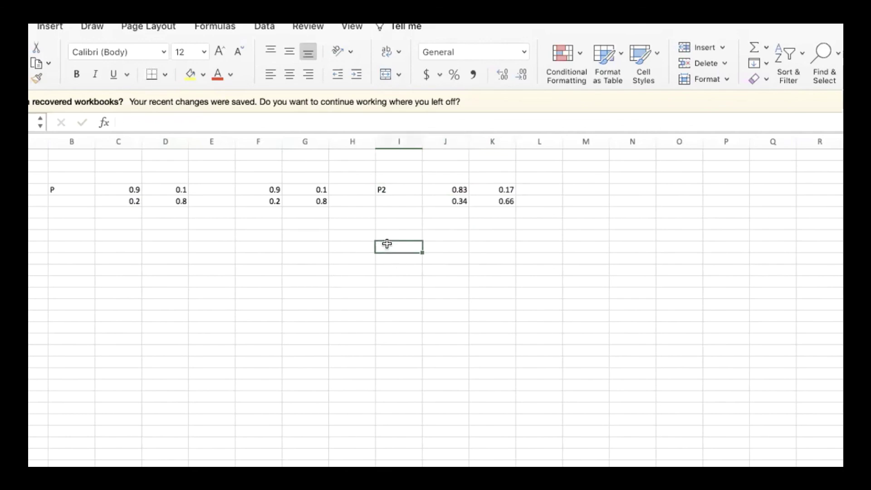
text(p3)
click(468, 241)
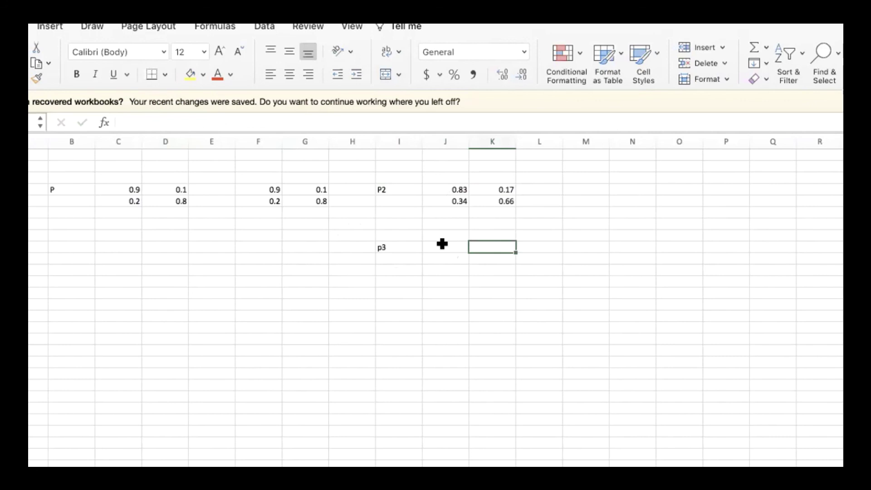
Calculate the product of the P2 matrix J4:K5 and the matrix F4:G5 in J9:K10 with an MMULT array formula
drag(439, 188, 502, 200)
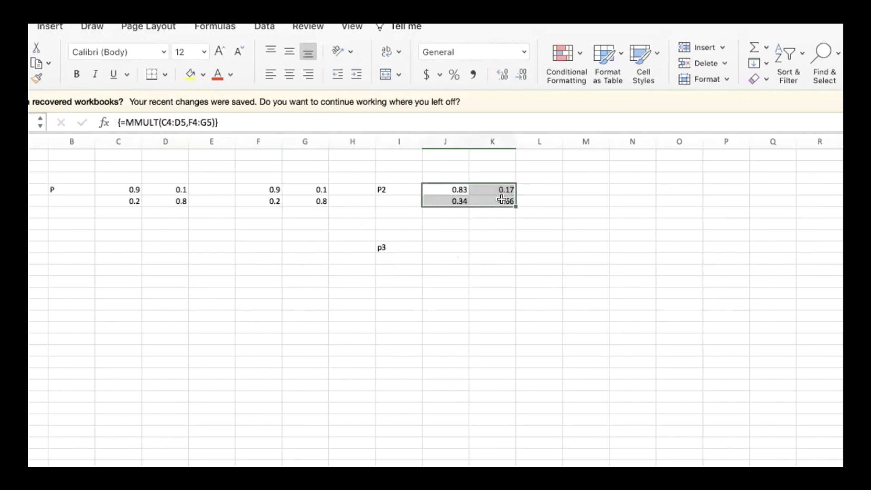
drag(246, 190, 290, 202)
click(445, 281)
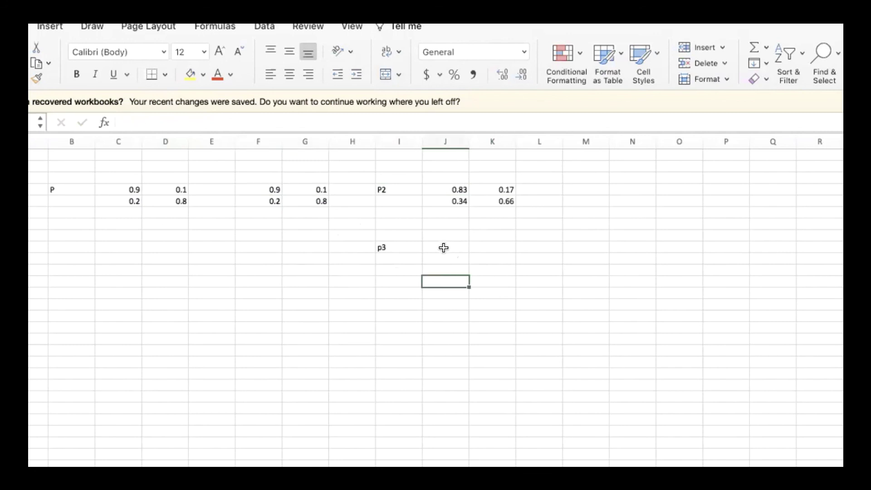
drag(442, 245, 482, 254)
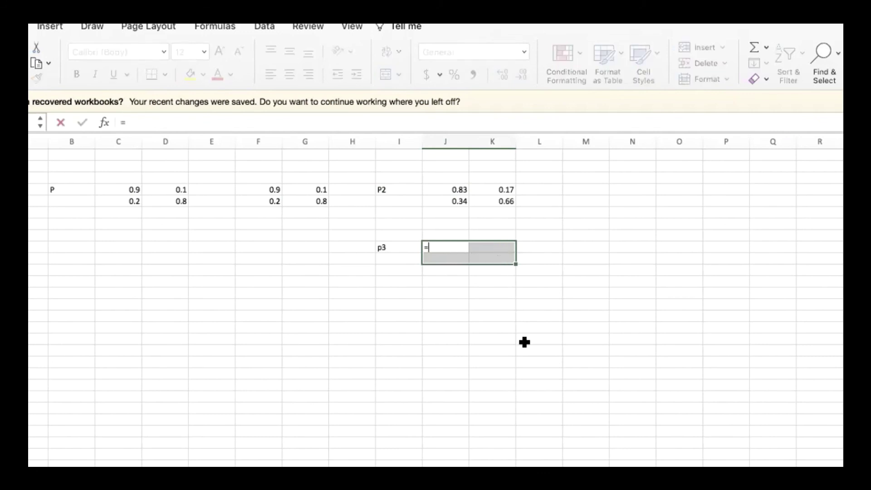
text(mm)
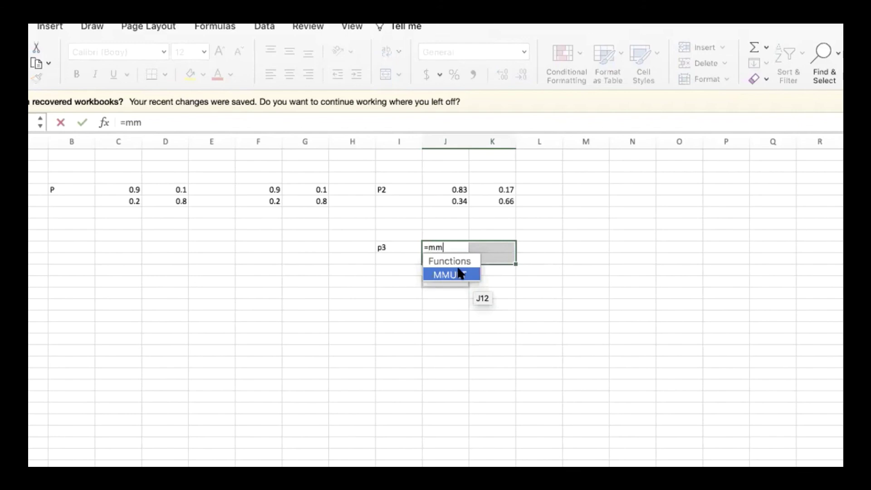
double_click(459, 273)
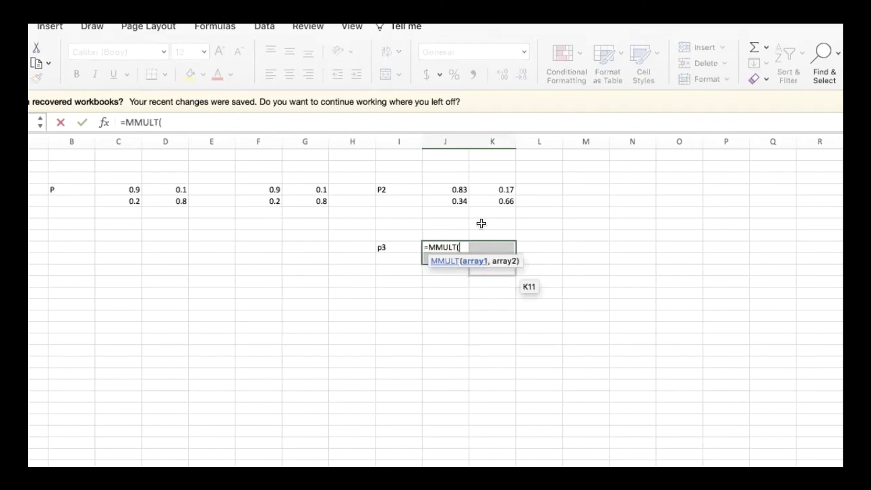
drag(451, 189, 476, 201)
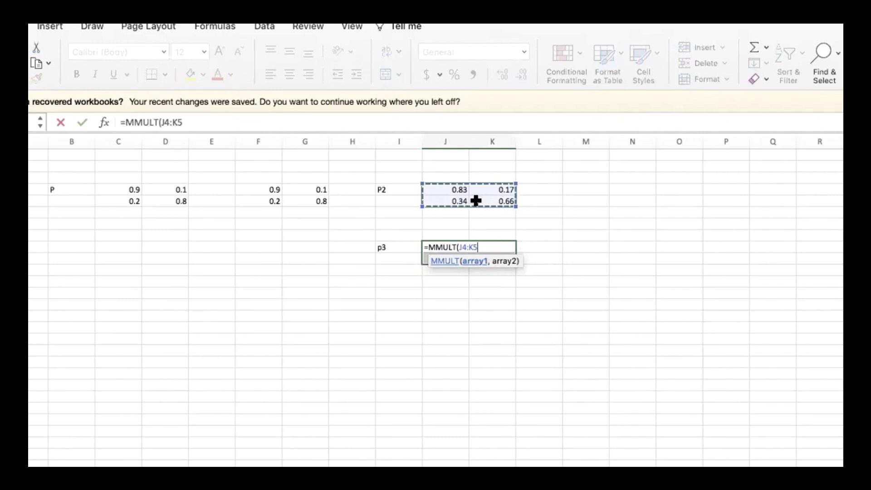
text(,)
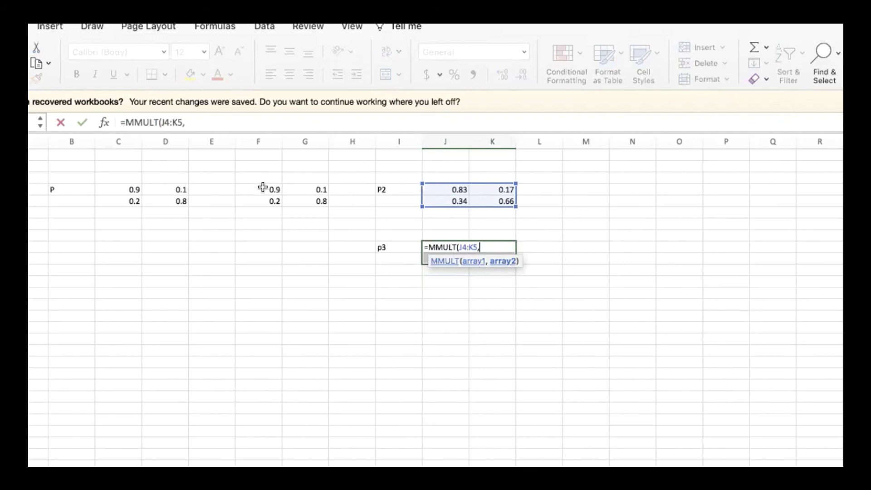
drag(263, 186, 294, 196)
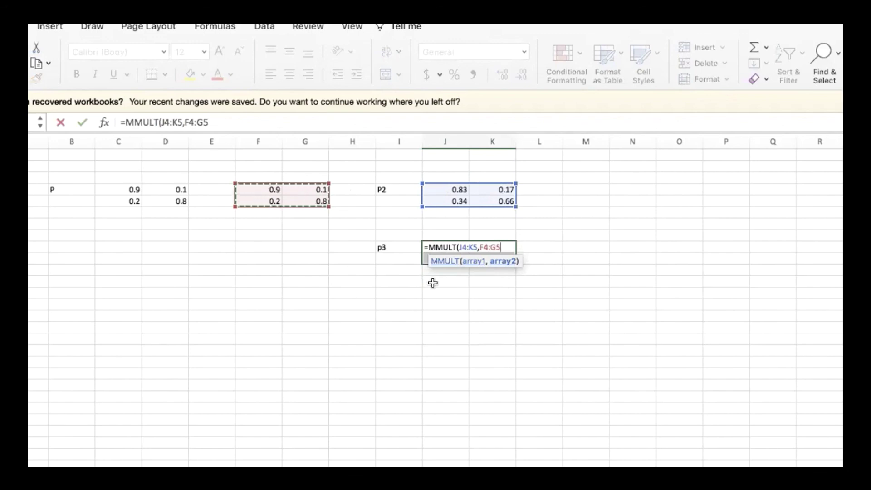
key(ctrl+shift+Return)
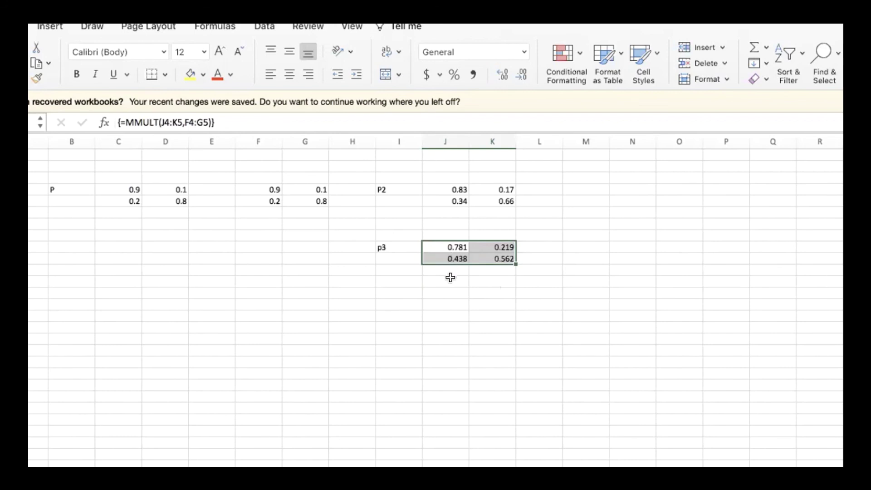
Try to re-enter the MMULT formula for J4:K5 and F4:G5 in J9:K10 as an ordinary formula
drag(445, 249, 481, 253)
text(=mm)
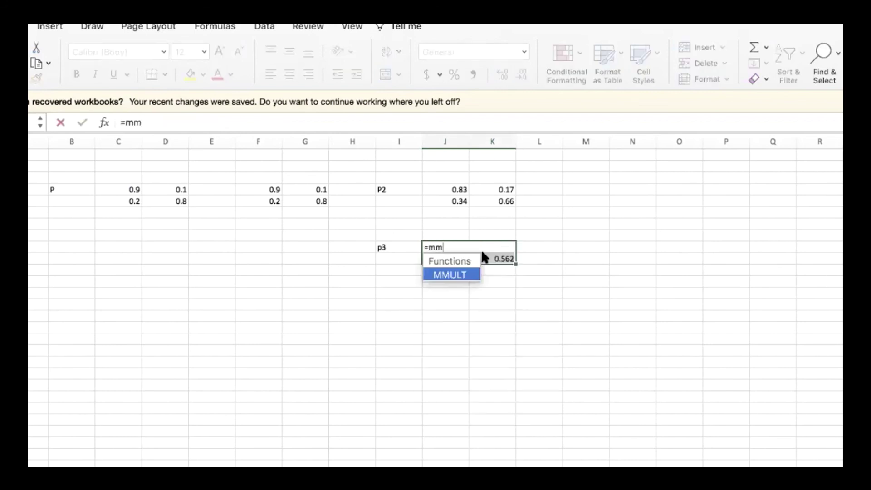
double_click(462, 274)
click(454, 189)
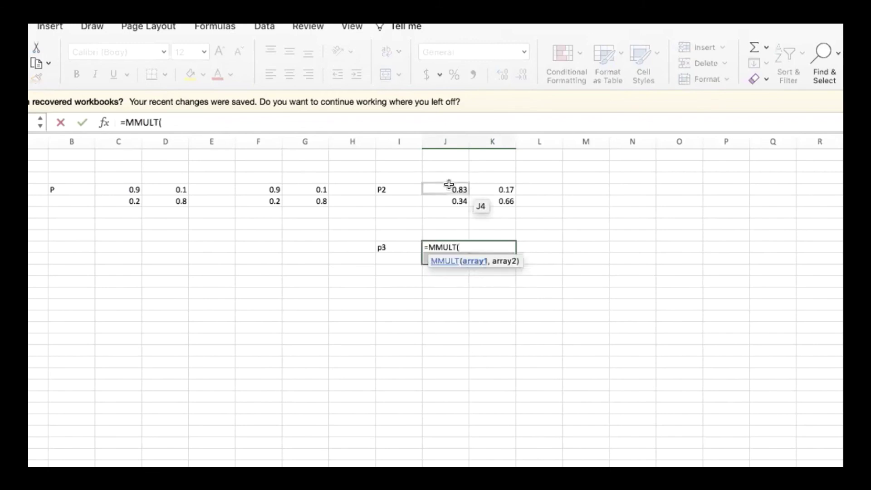
drag(474, 188, 489, 196)
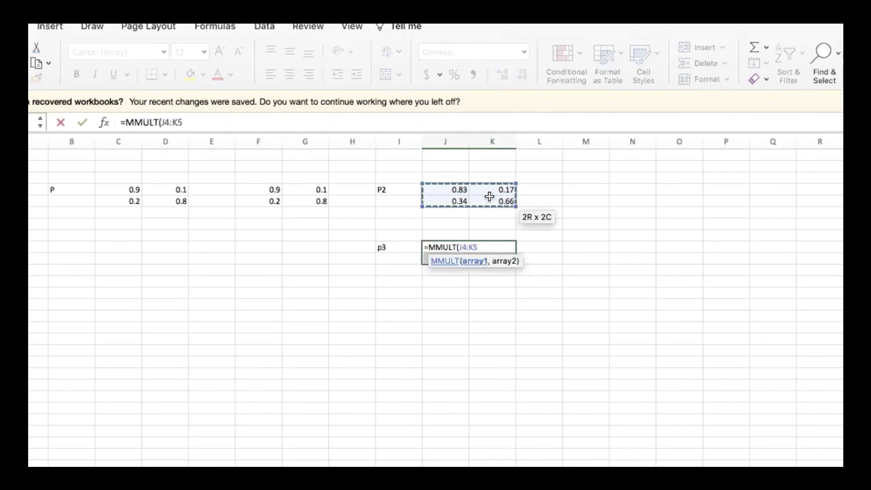
text(,)
drag(276, 187, 305, 199)
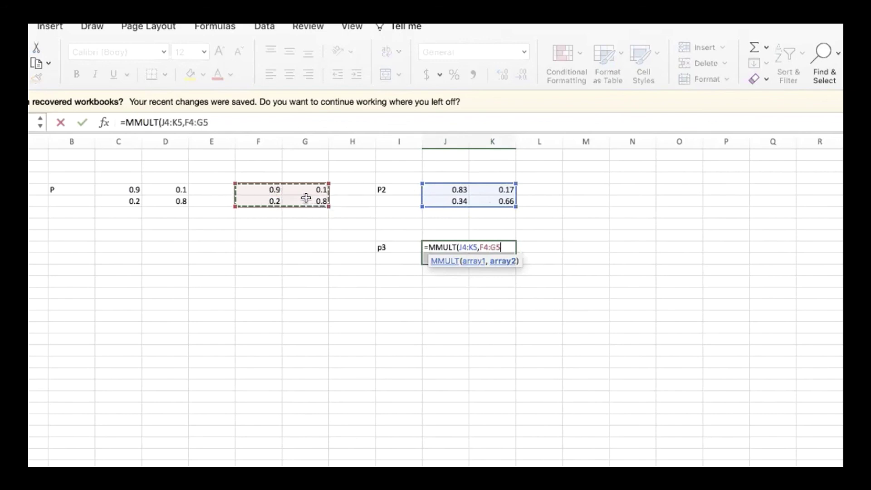
key(Return)
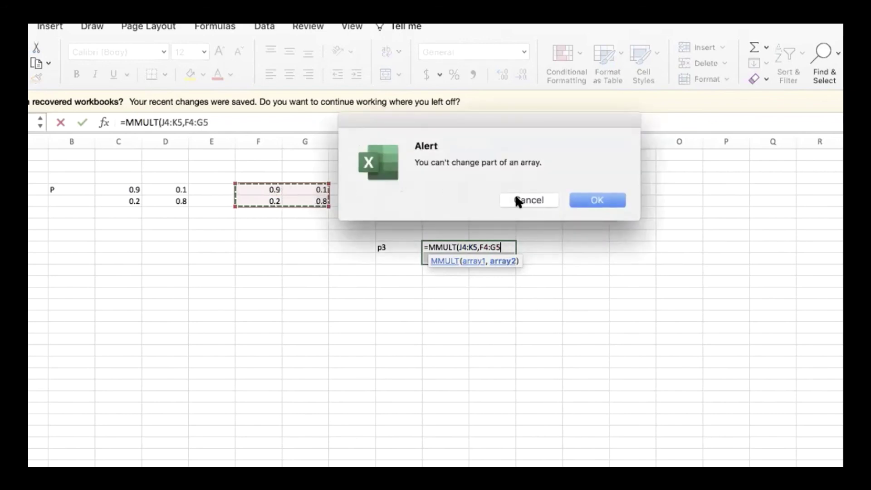
click(594, 201)
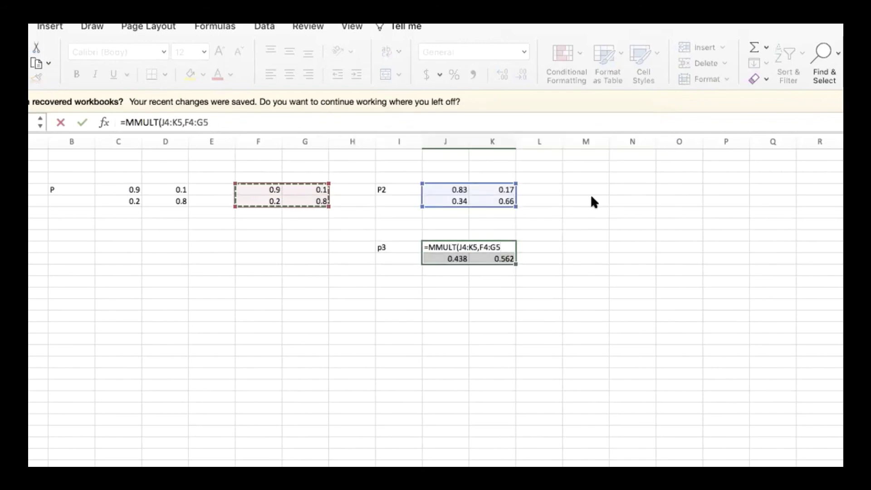
Complete the formula as =MMULT(J4:K5,F4:G5) and commit it to J9:K10 as an array formula
text())
key(Return)
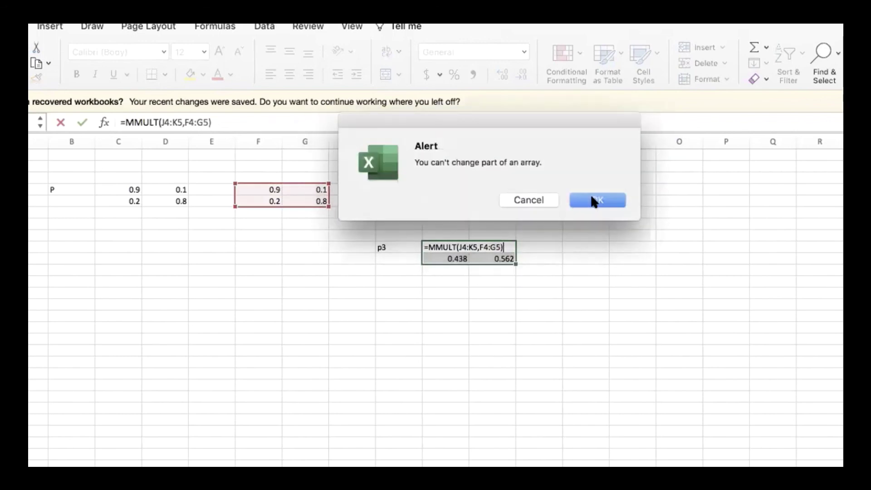
click(594, 201)
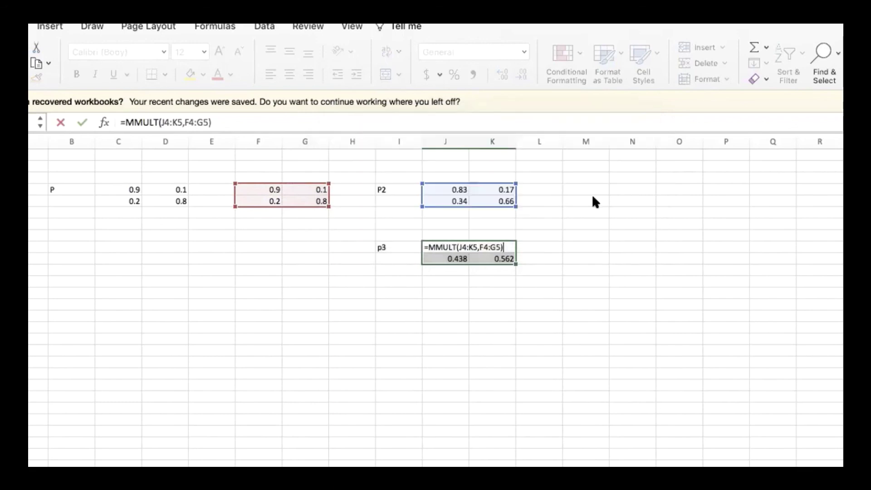
key(Return)
click(594, 201)
key(ctrl+shift+Return)
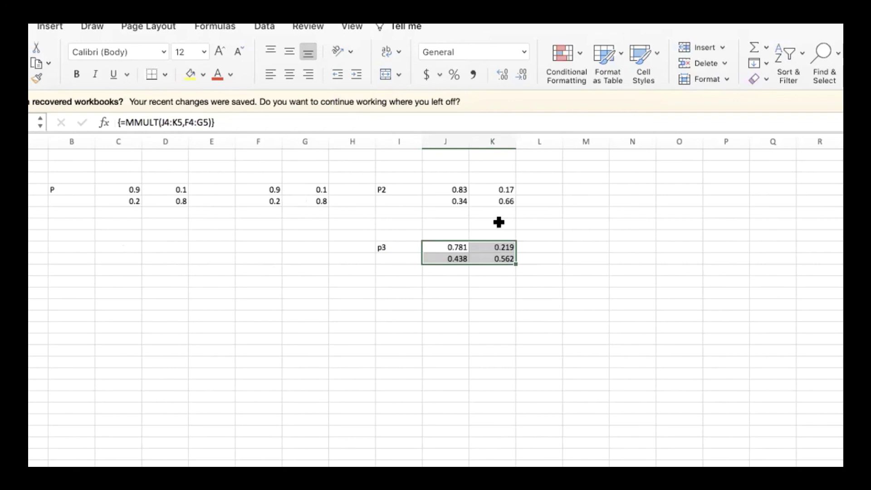
drag(543, 186, 669, 214)
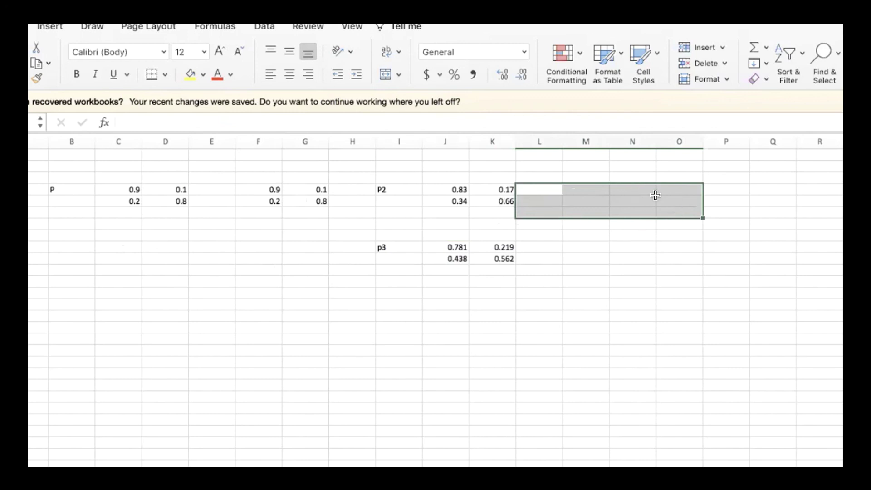
text(=)
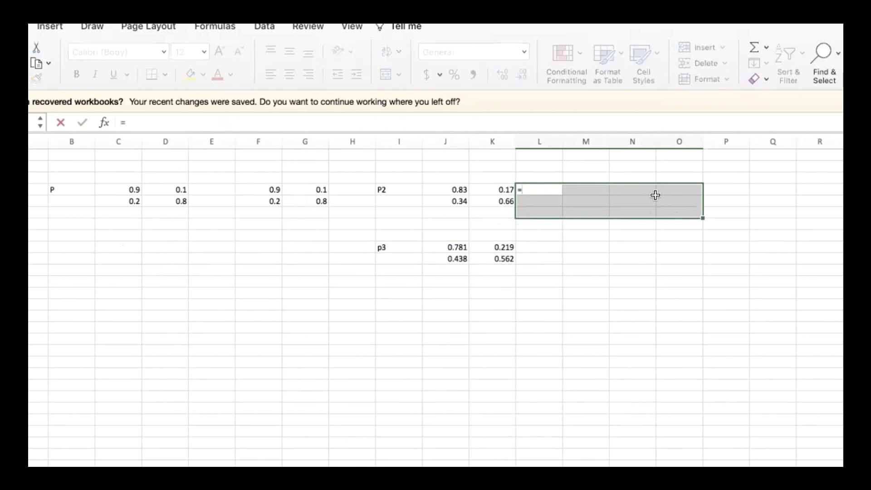
text(mm)
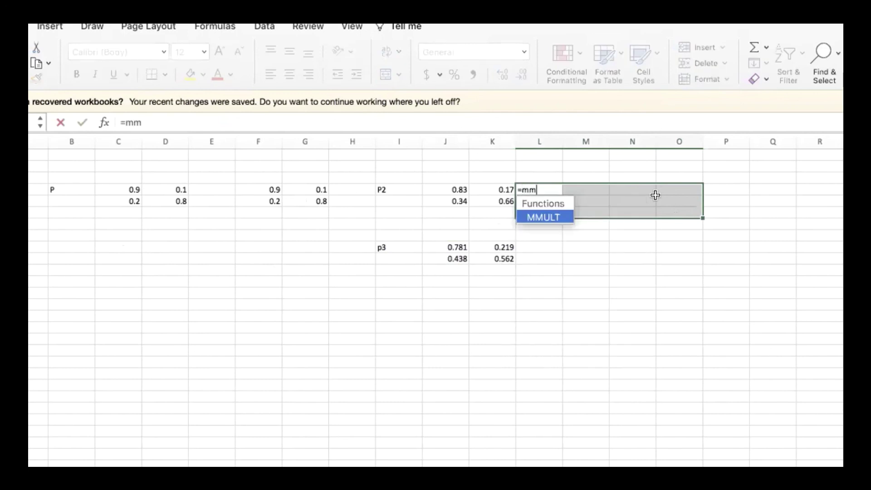
double_click(543, 218)
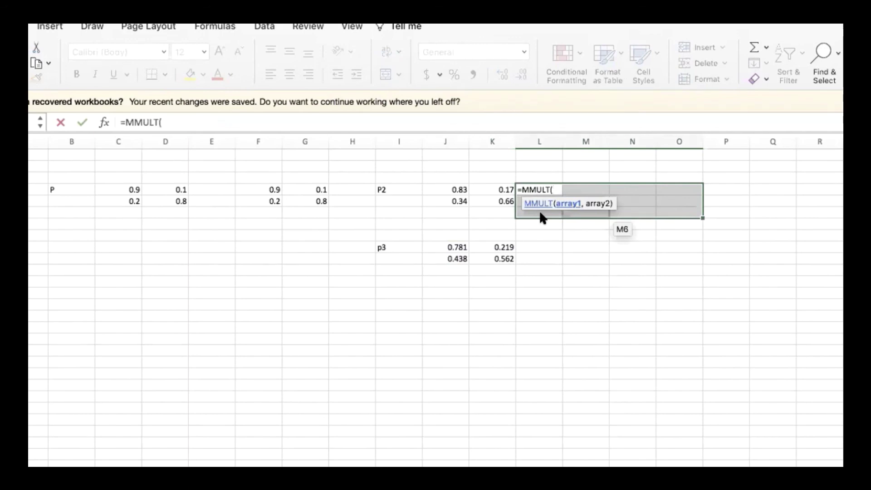
key(Escape)
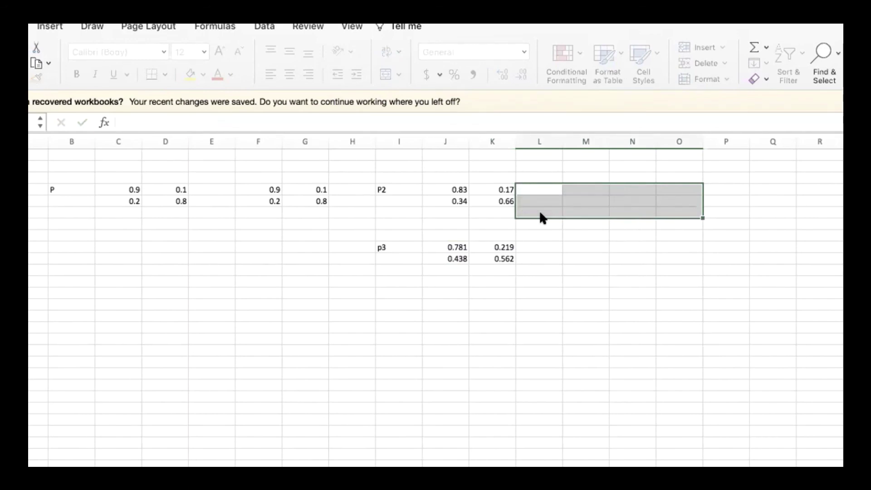
click(586, 247)
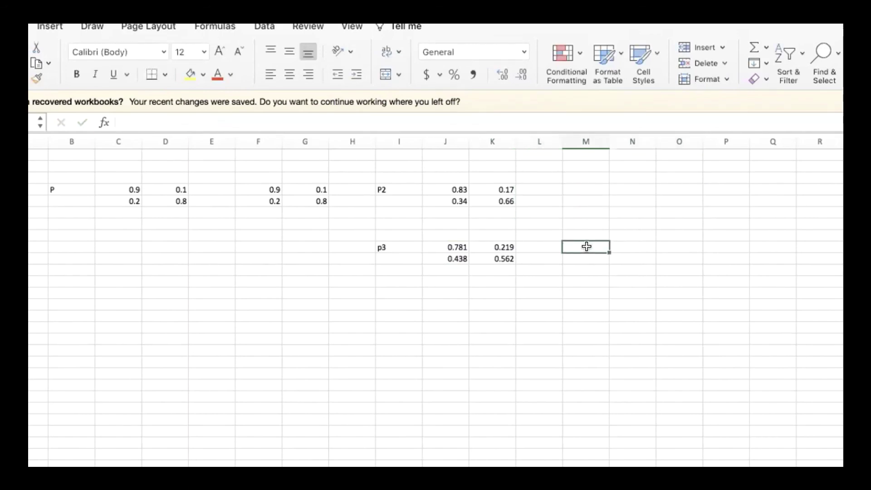